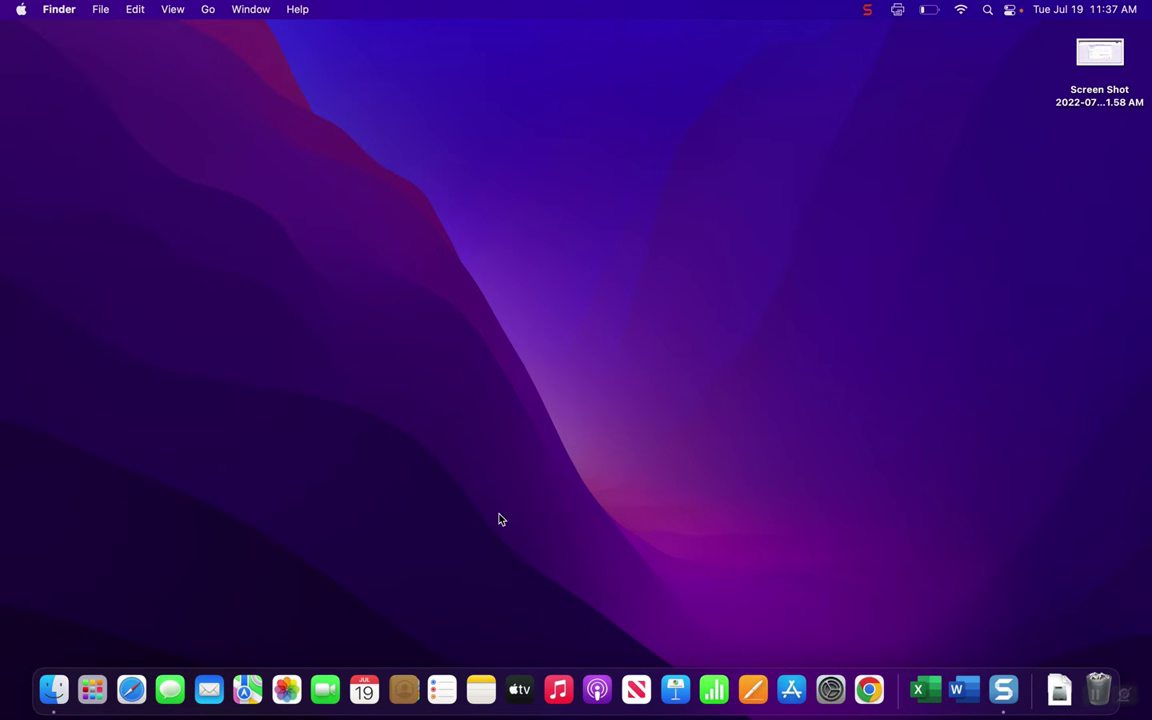
# Launch Google Chrome from the Dock to reach its Welcome to Chrome page
pyautogui.click(870, 690)
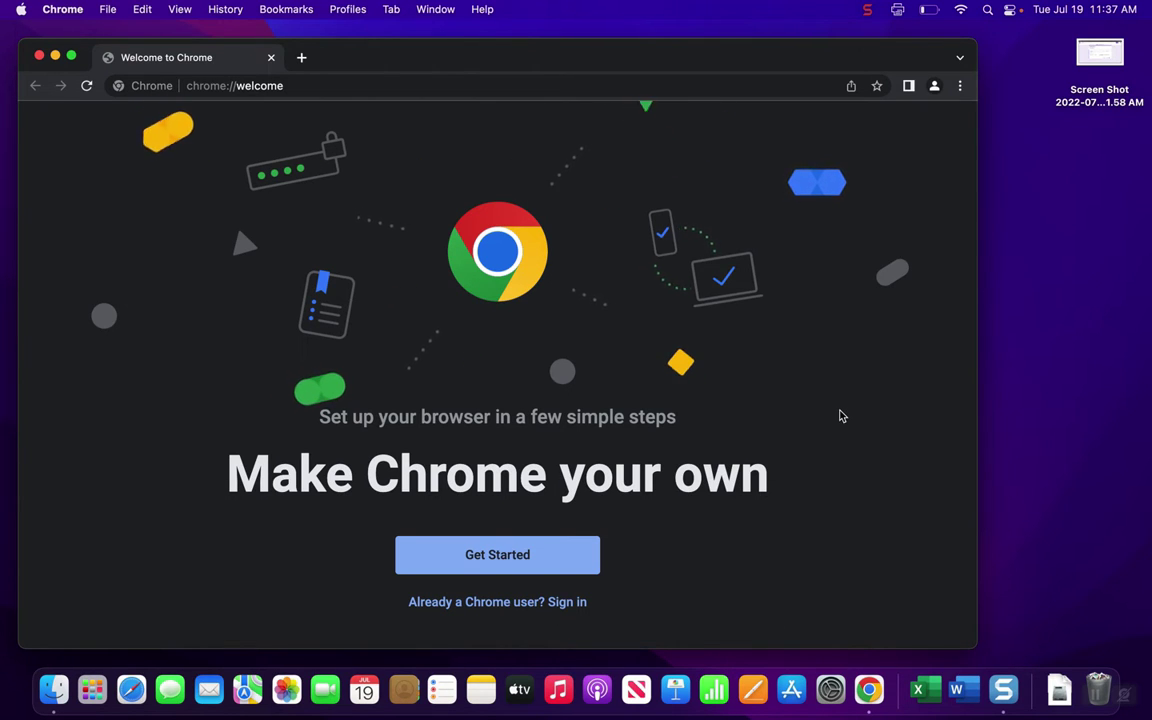
pyautogui.click(935, 88)
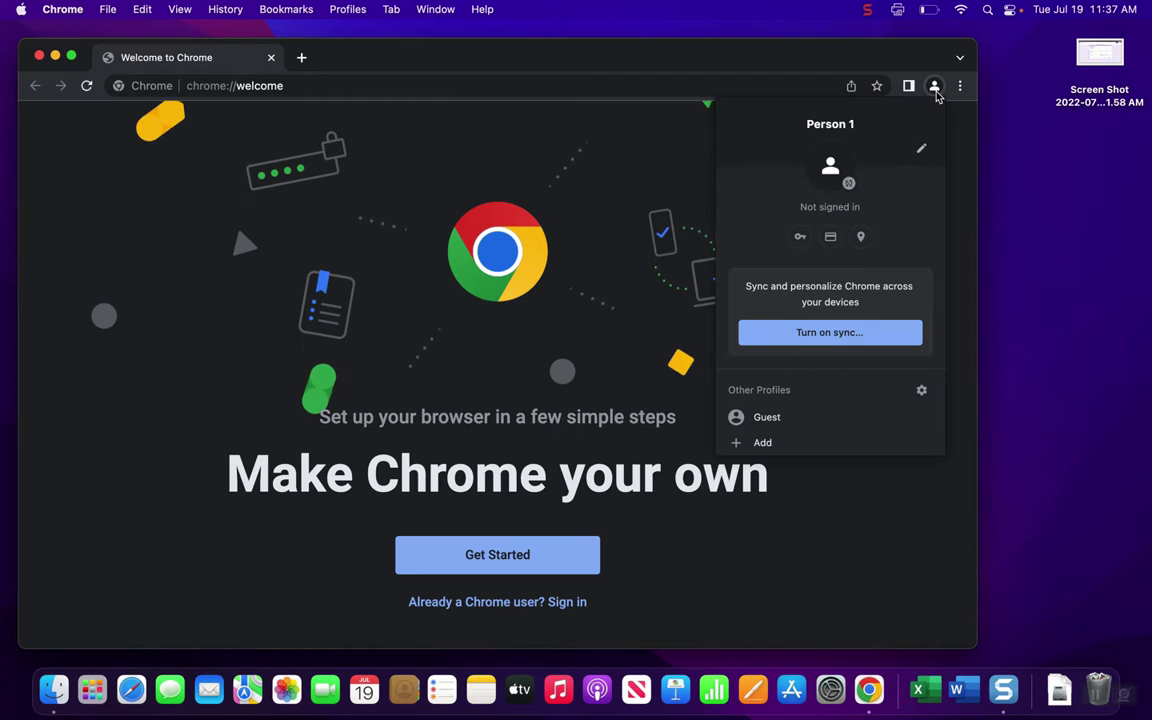
pyautogui.click(779, 441)
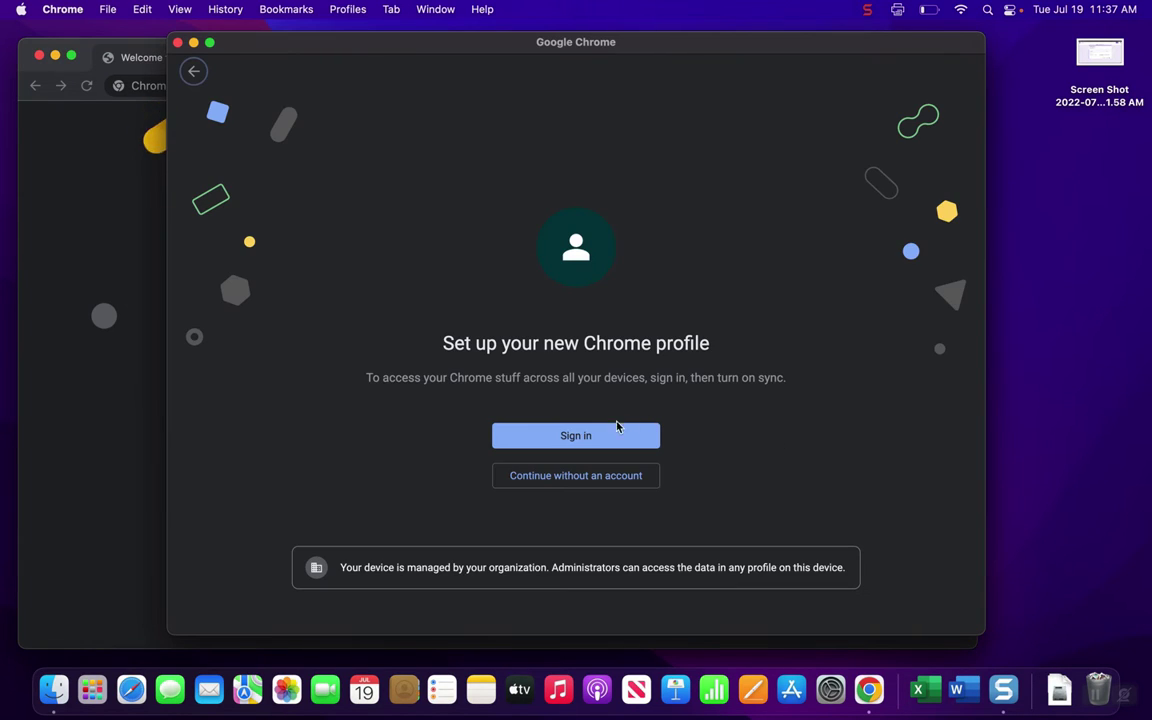
pyautogui.click(610, 434)
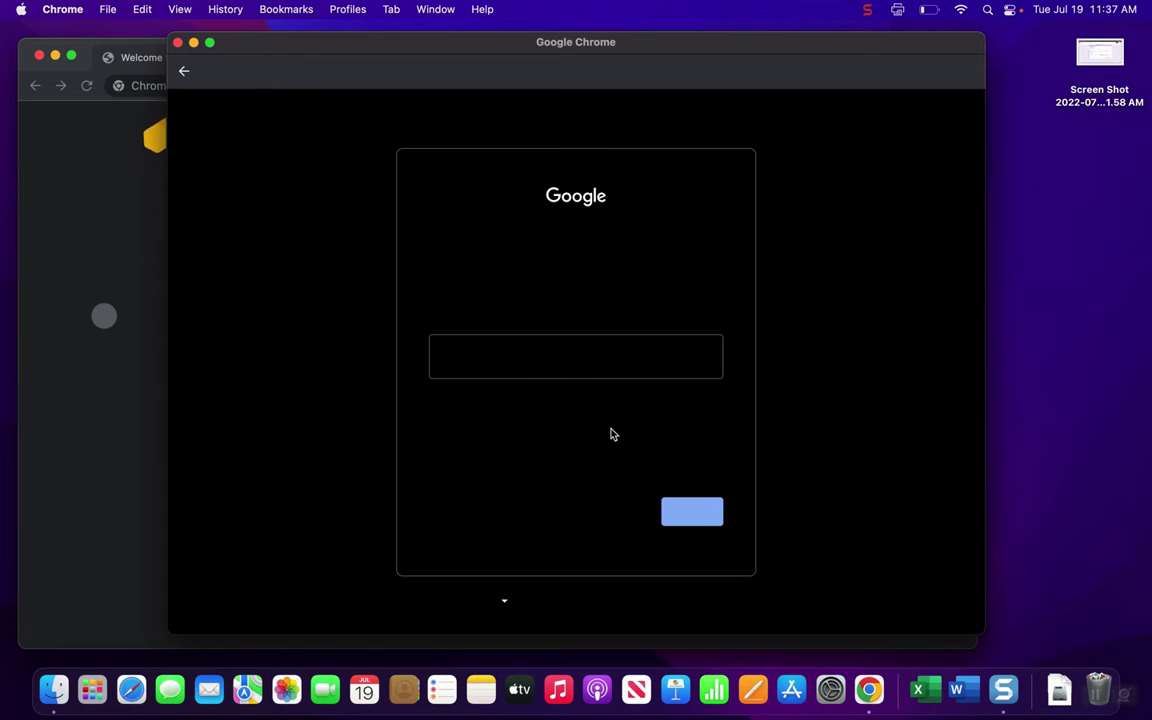
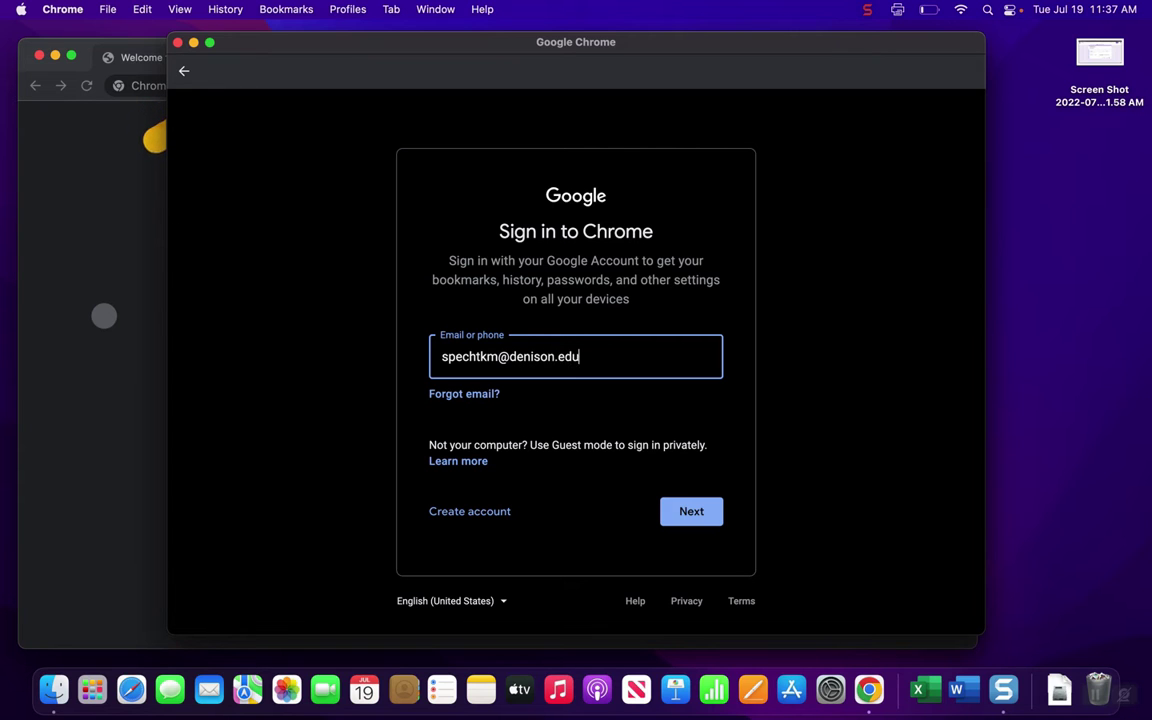
pyautogui.press('Return')
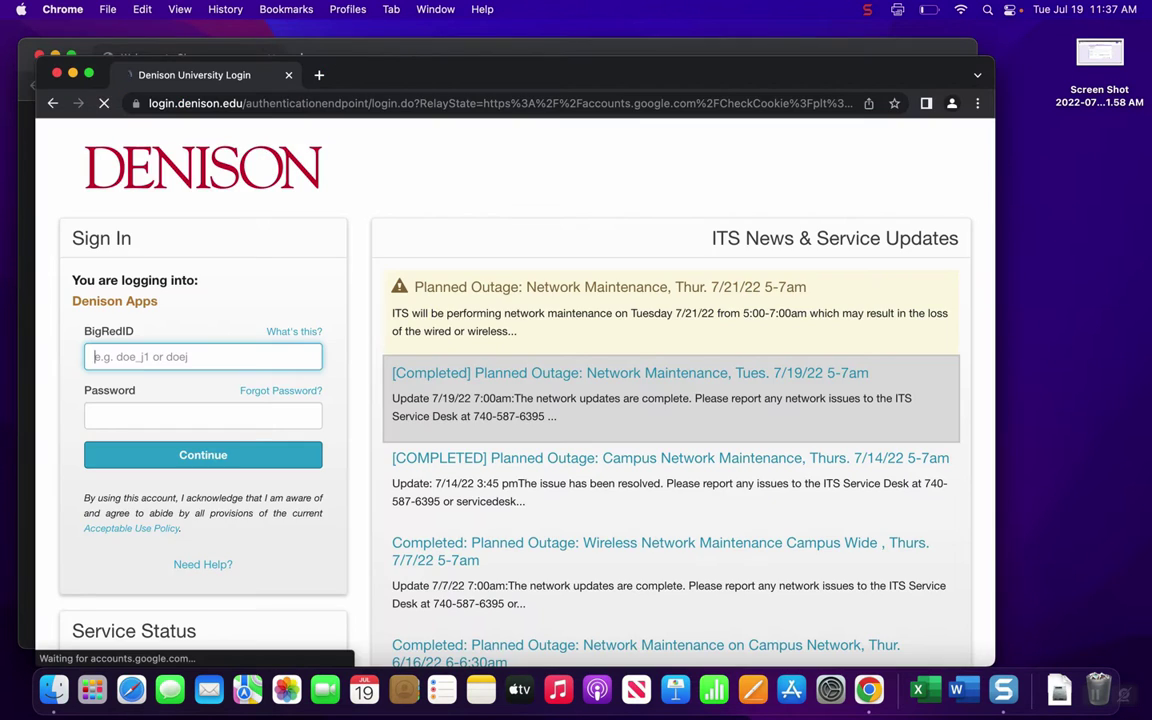
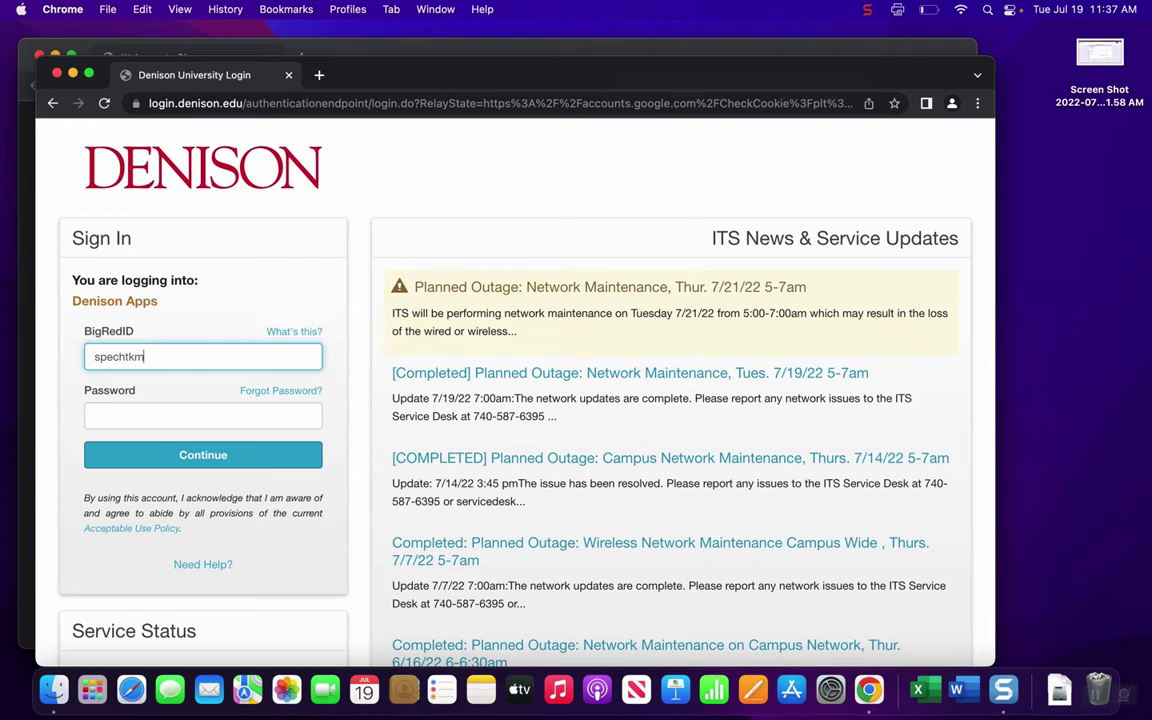
# Log in with the Denison BigRedID credentials, approve the Duo push, and confirm the account
pyautogui.press('Tab')
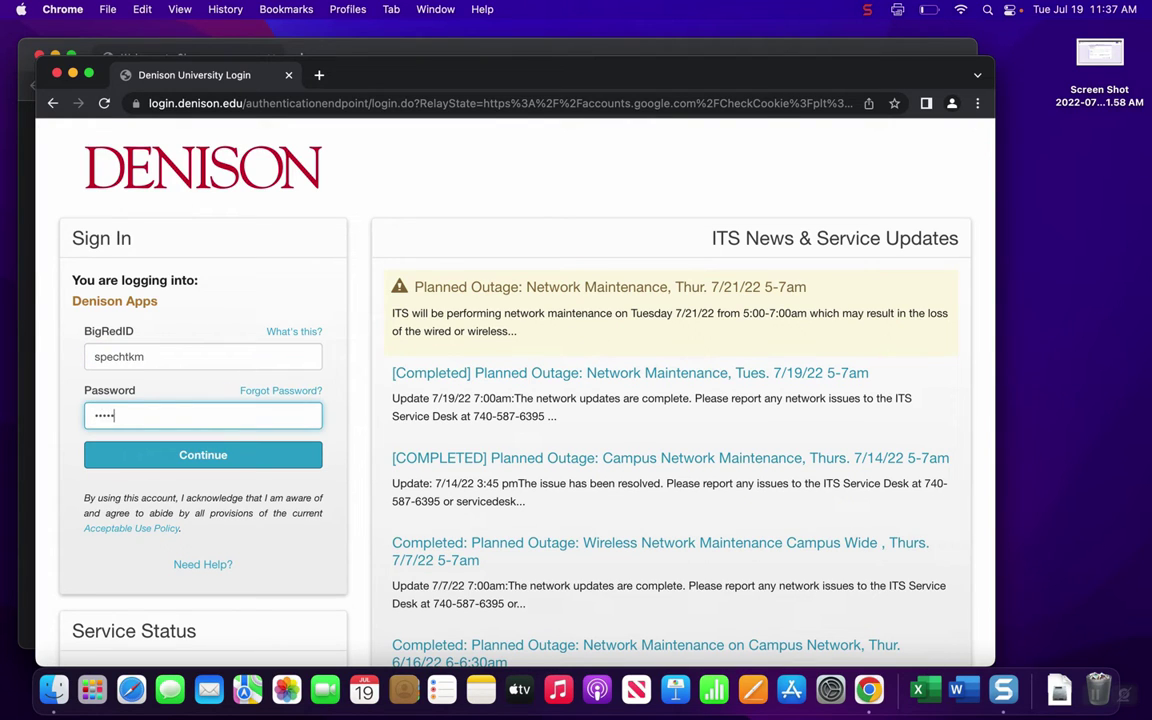
pyautogui.press('Return')
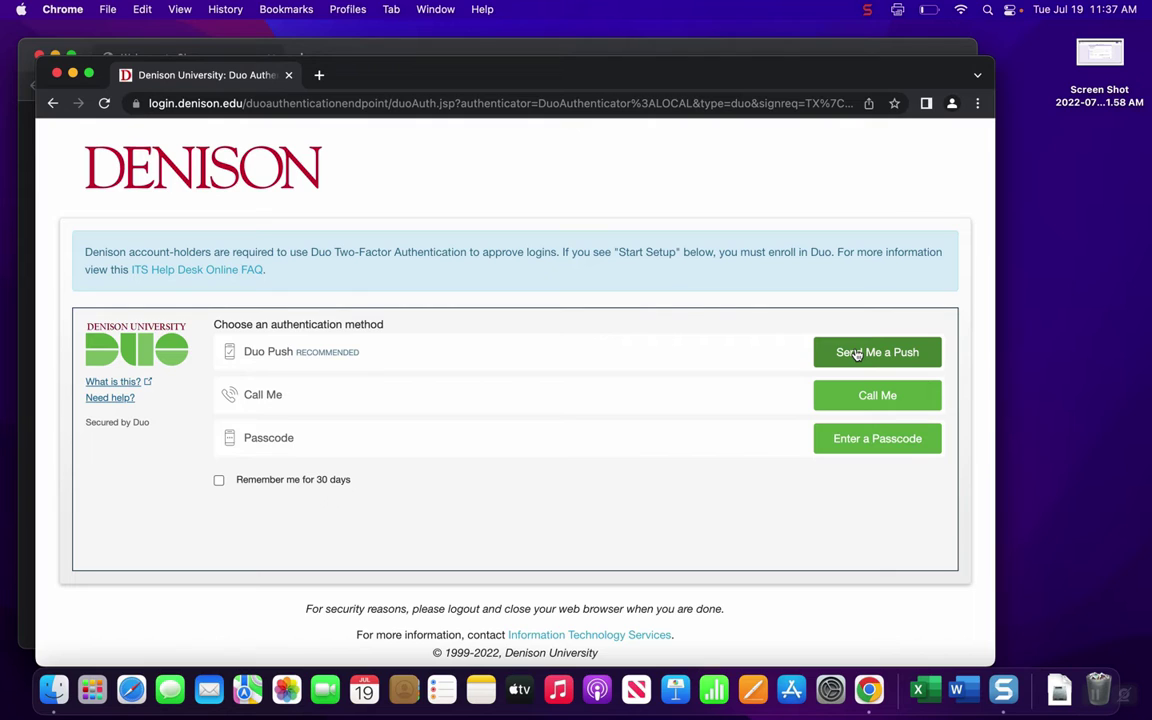
pyautogui.click(856, 353)
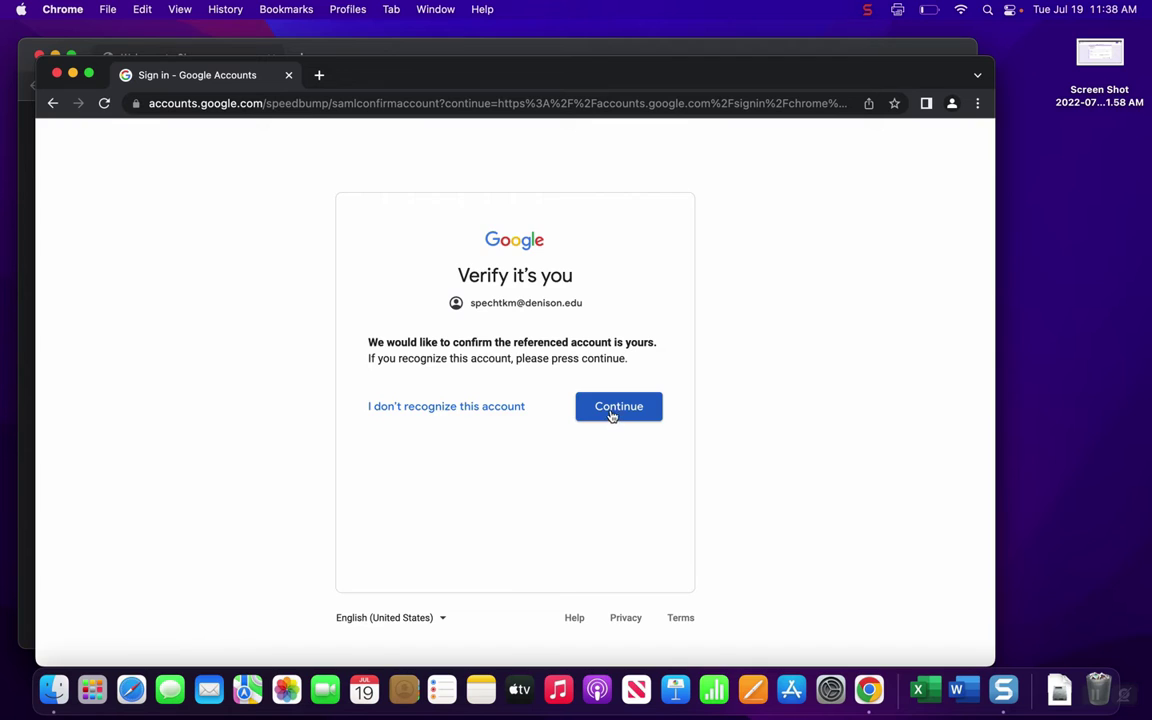
pyautogui.click(612, 412)
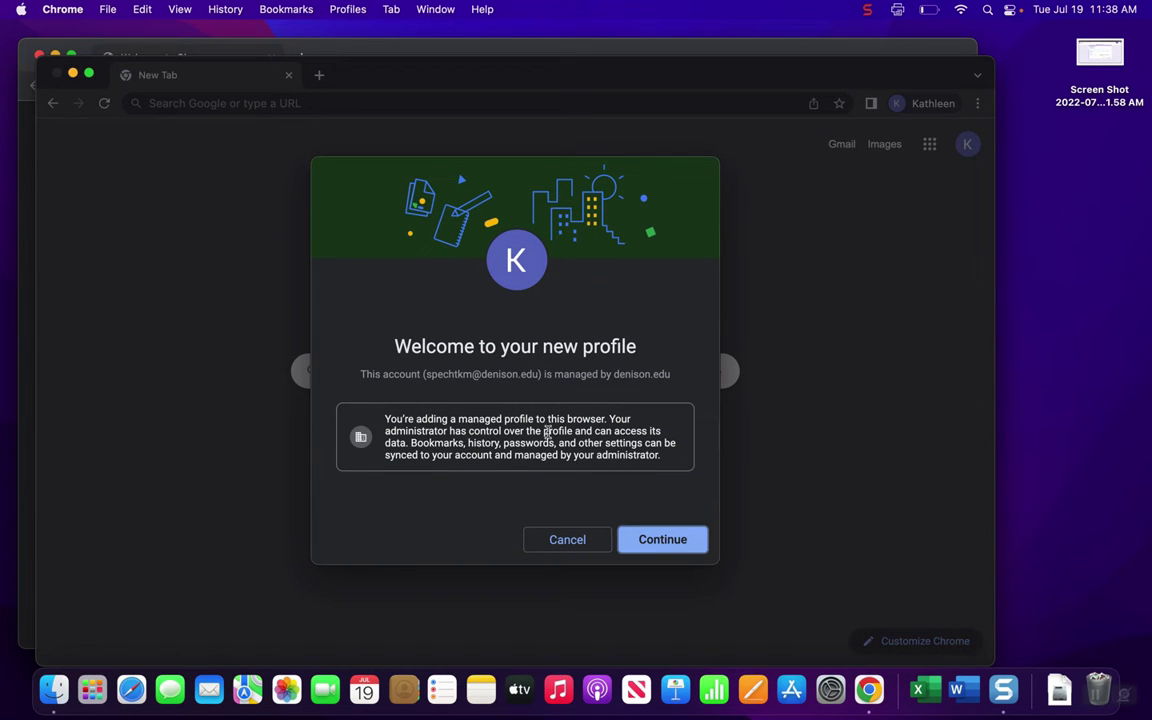
# Accept the new managed Denison profile and choose to review sync settings first
pyautogui.click(672, 549)
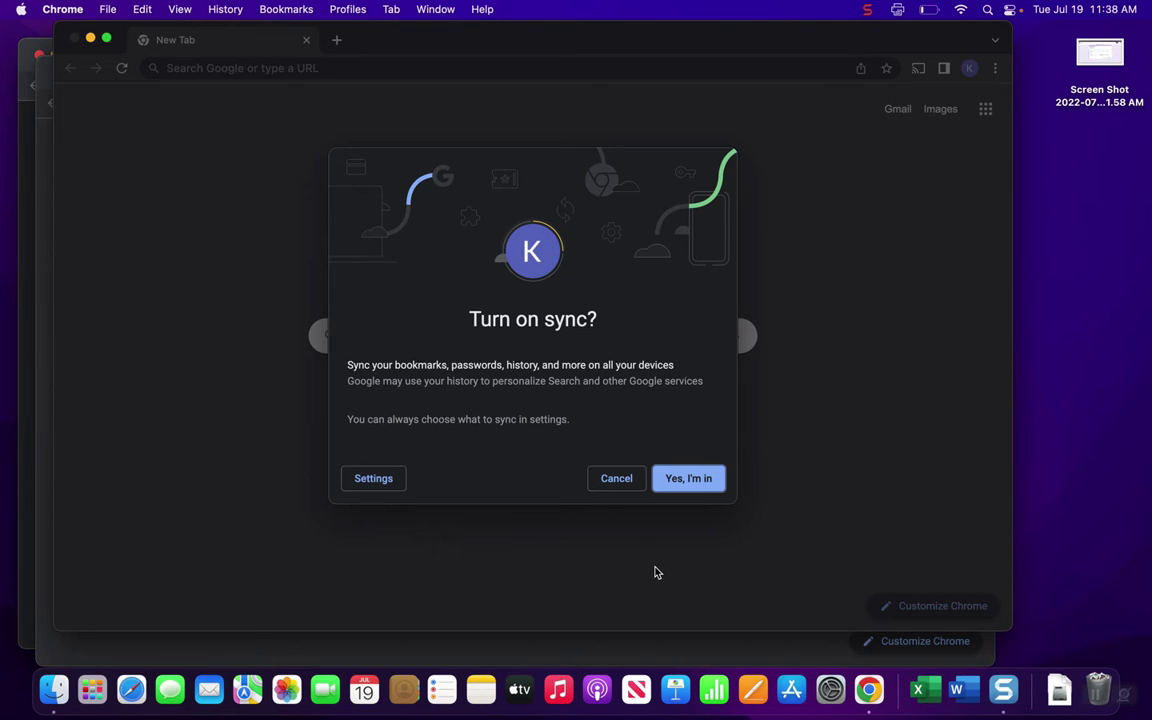
pyautogui.click(391, 492)
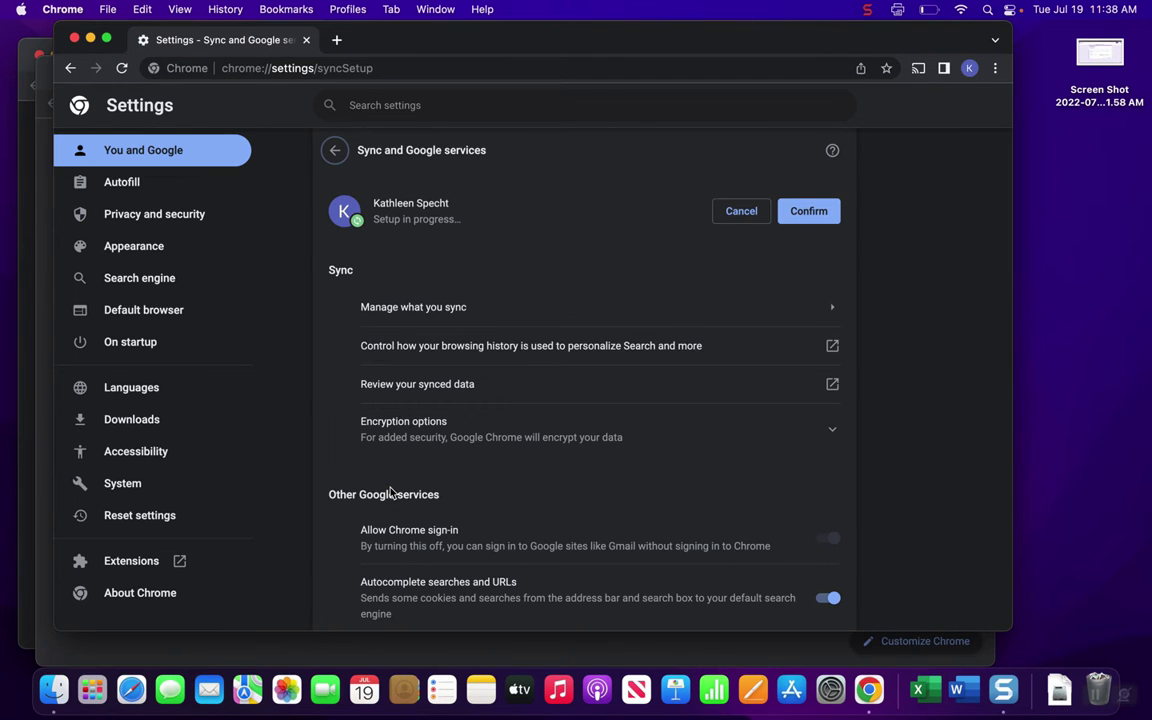
# Choose Customize sync and turn off History, Reading list, Open tabs, Passwords and Addresses
pyautogui.click(773, 319)
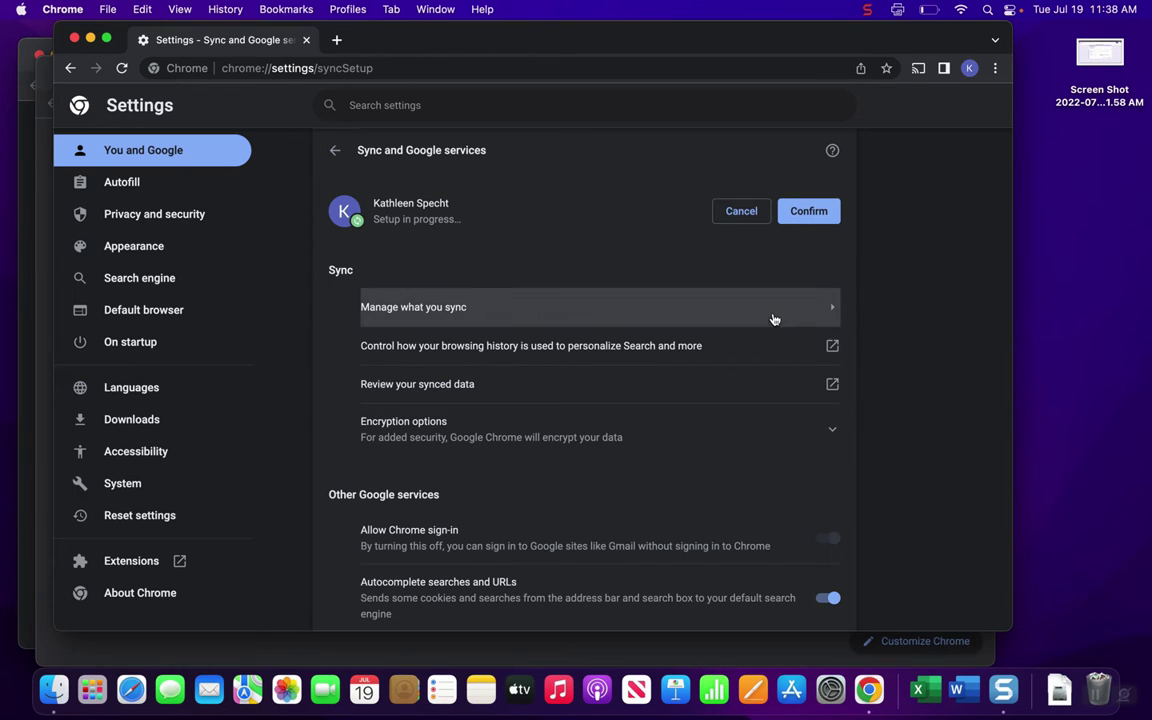
pyautogui.click(427, 250)
pyautogui.scroll(-2, 576, 278)
pyautogui.scroll(-2, 576, 278)
pyautogui.scroll(-1, 576, 279)
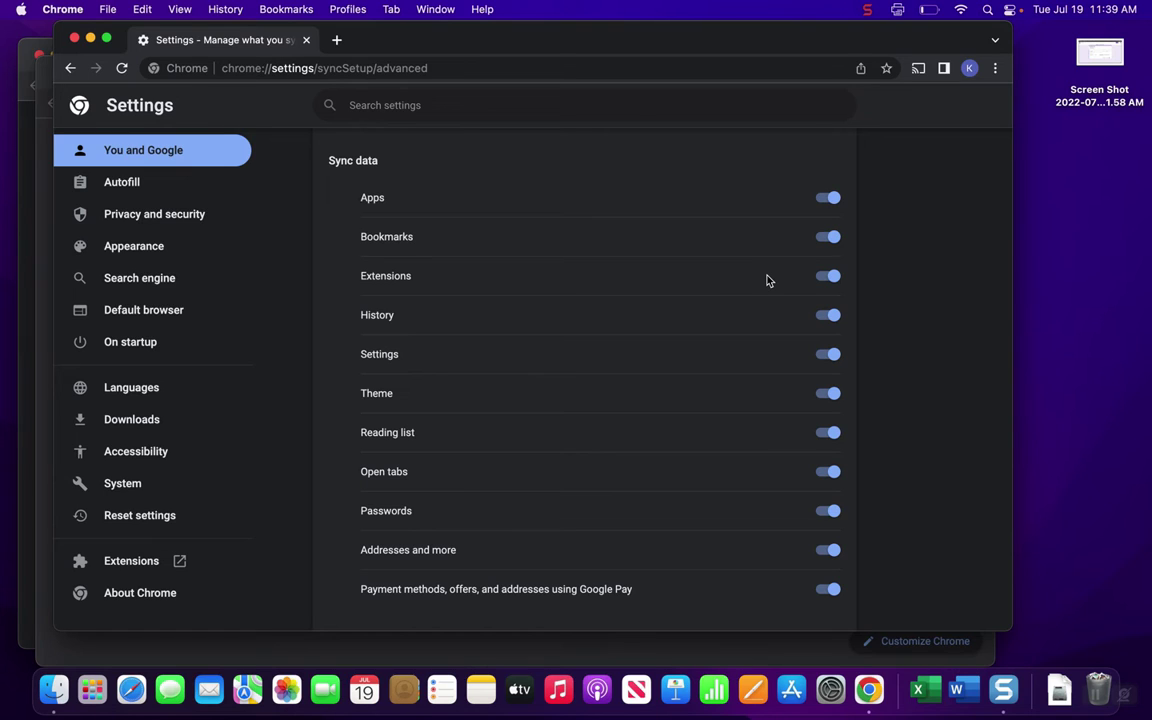
pyautogui.click(829, 318)
pyautogui.click(830, 436)
pyautogui.click(833, 474)
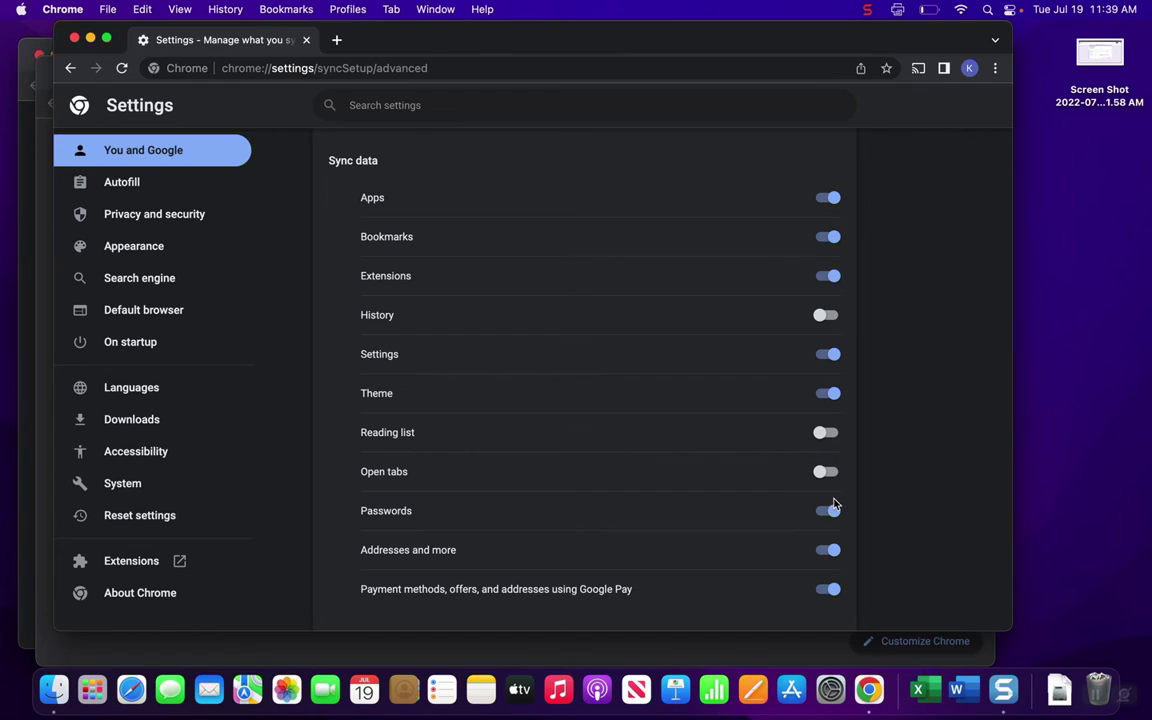
pyautogui.click(834, 513)
pyautogui.click(832, 553)
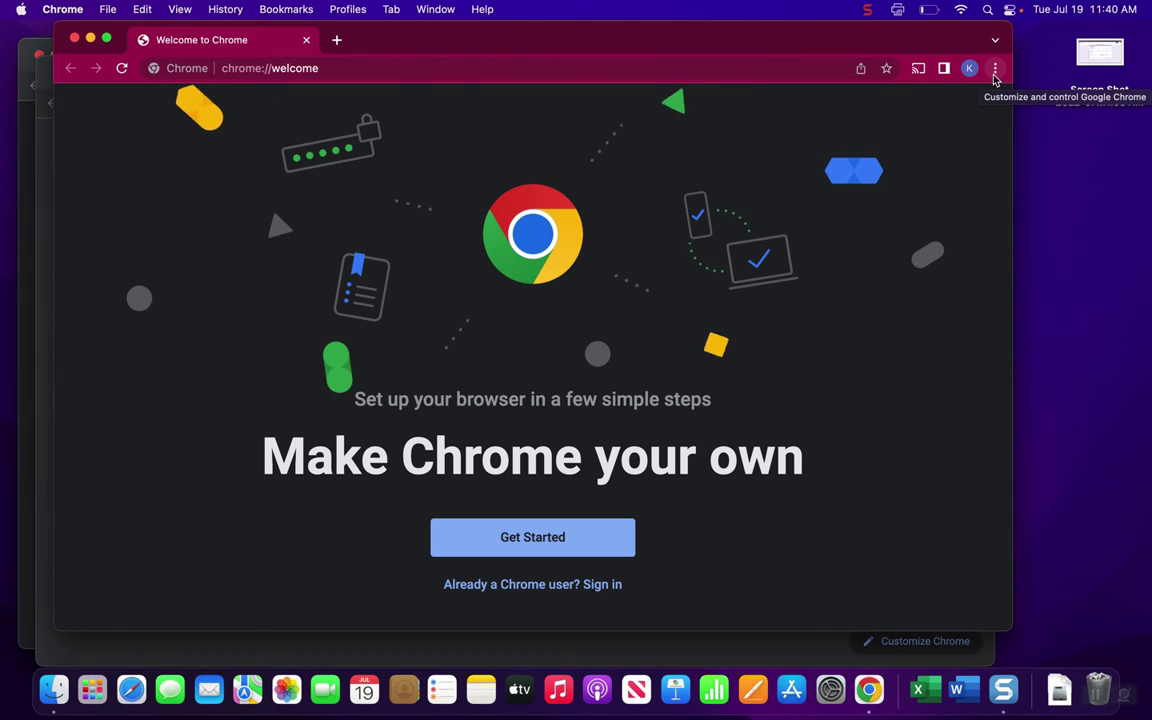
# Review the customized data types under Settings > Sync and Google services > Manage what you sync
pyautogui.click(995, 70)
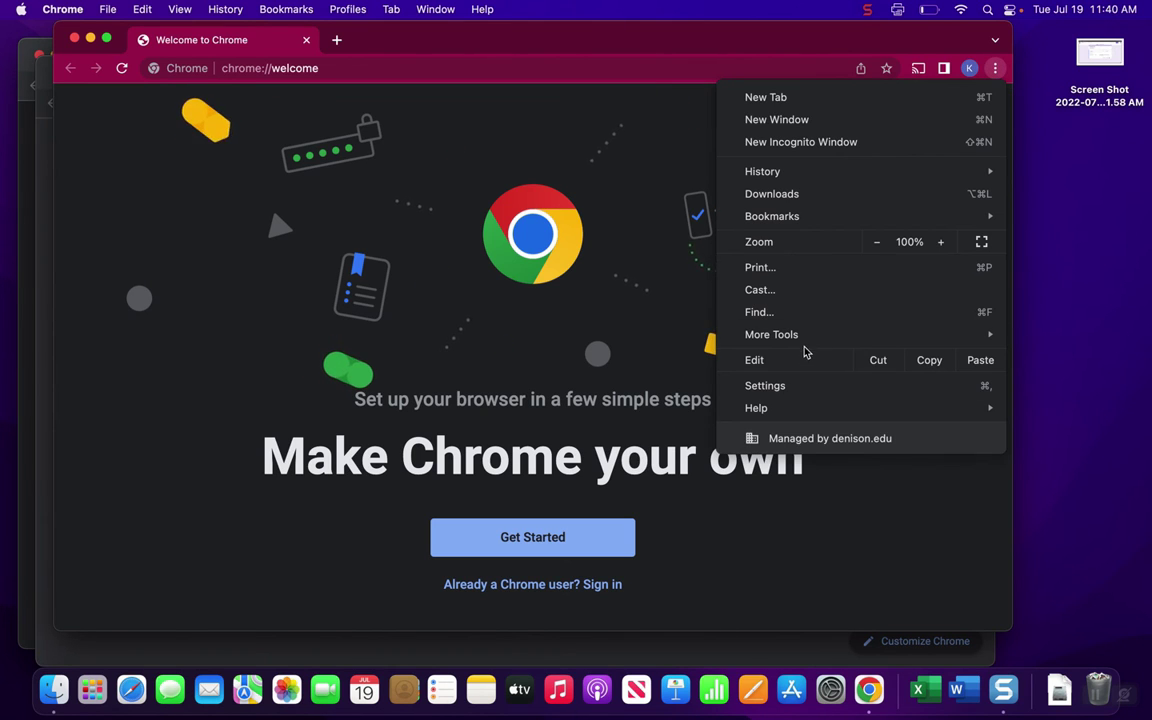
pyautogui.click(798, 387)
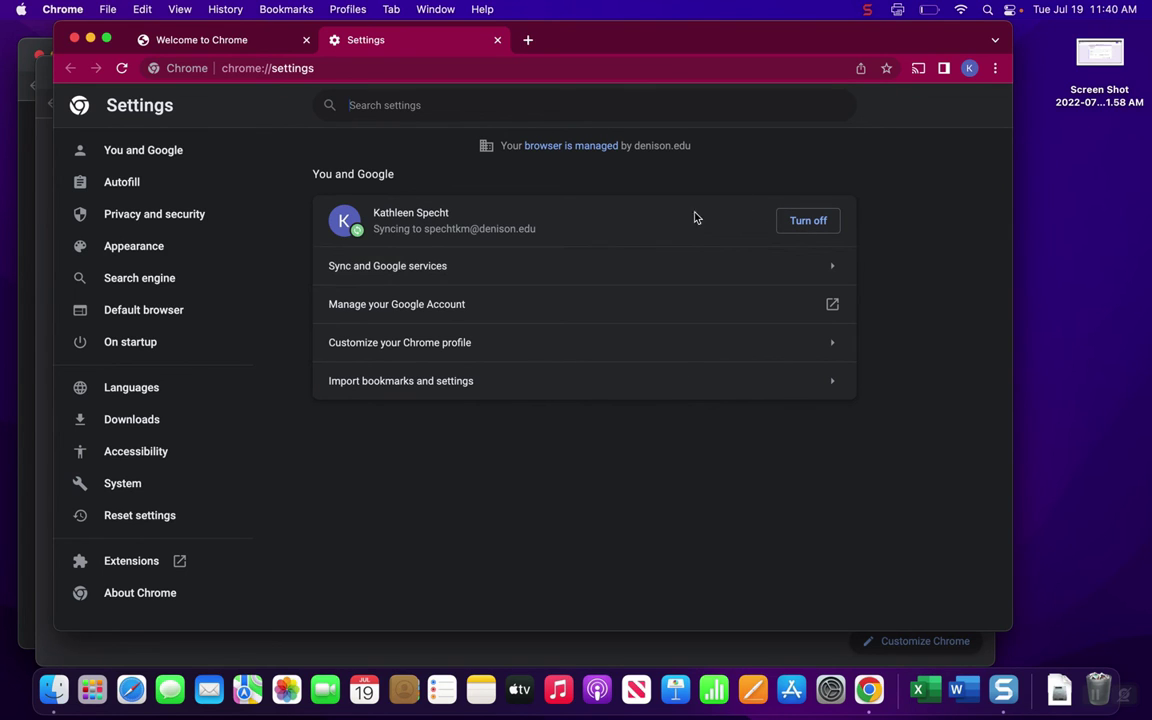
pyautogui.click(674, 280)
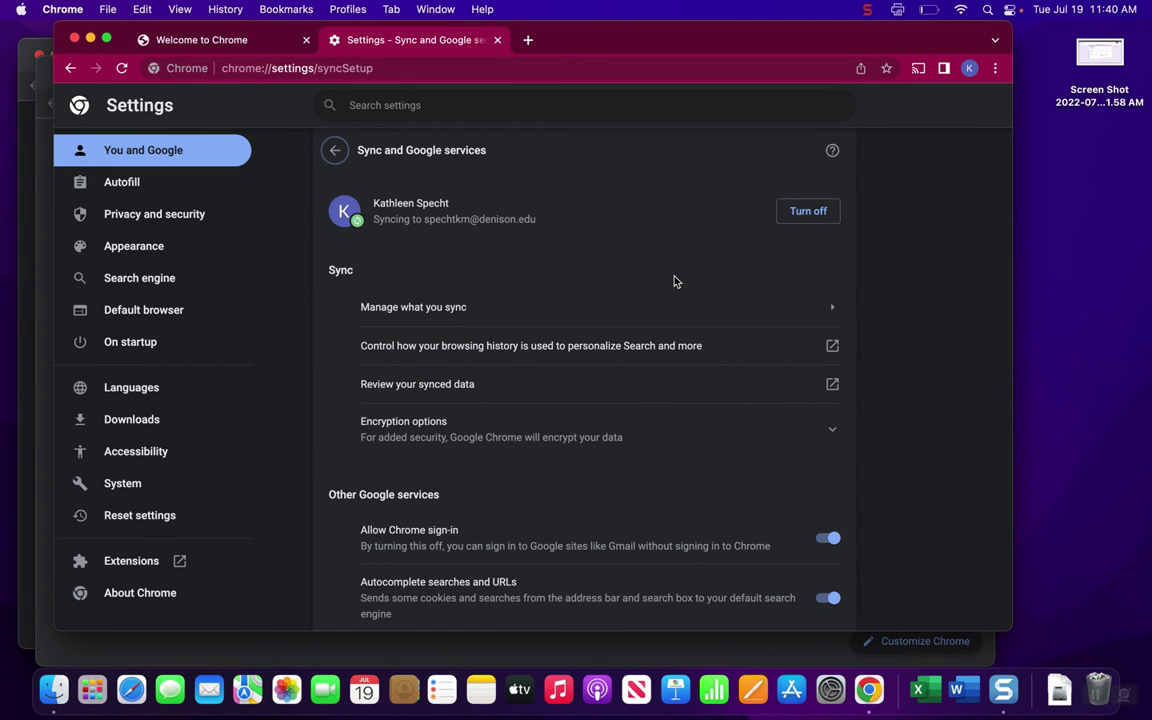
pyautogui.click(567, 315)
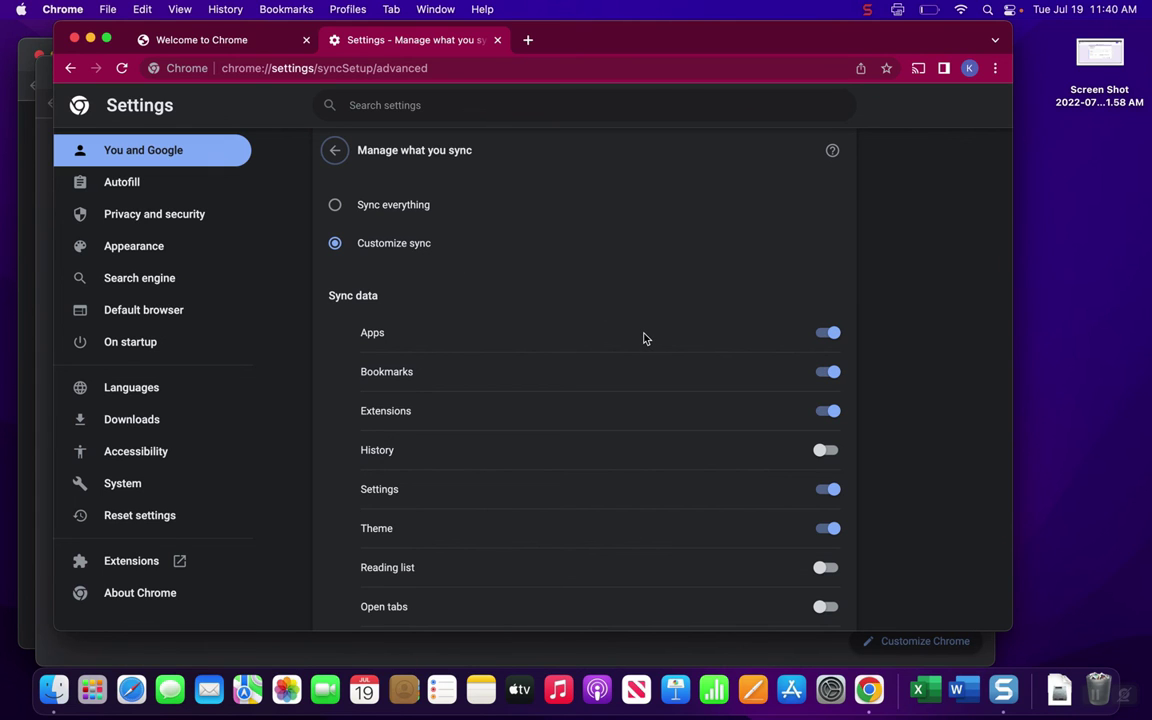
pyautogui.scroll(-3, 644, 339)
pyautogui.scroll(3, 644, 339)
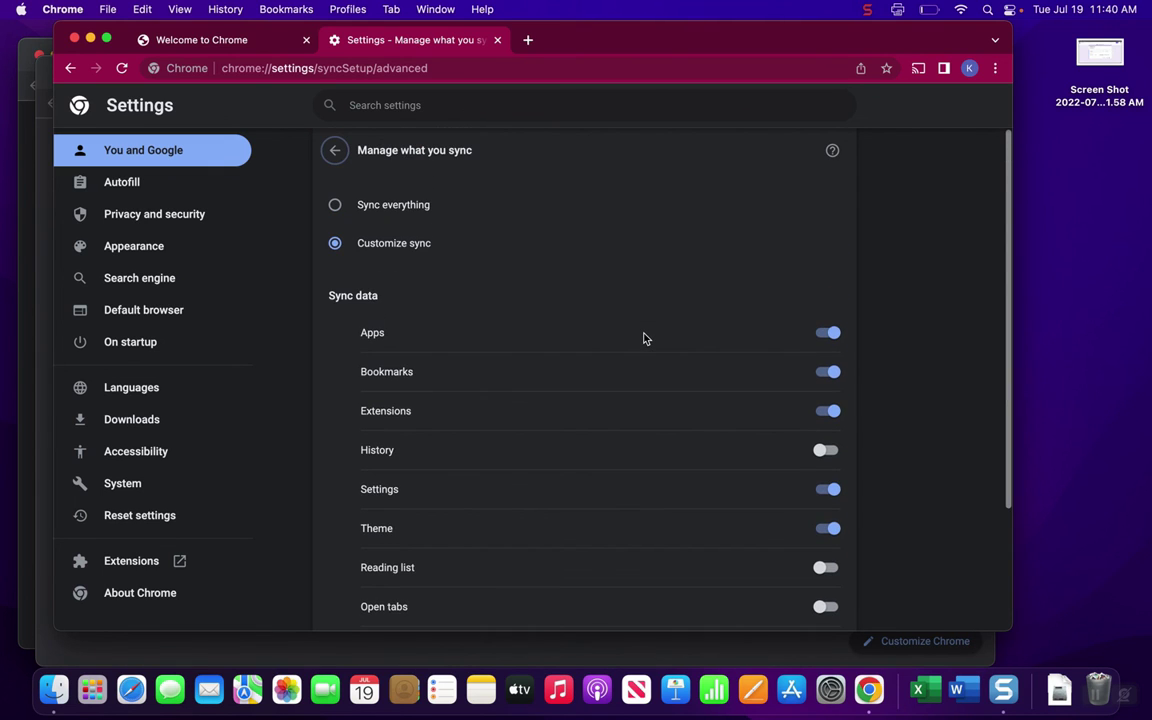
pyautogui.click(498, 40)
pyautogui.click(969, 68)
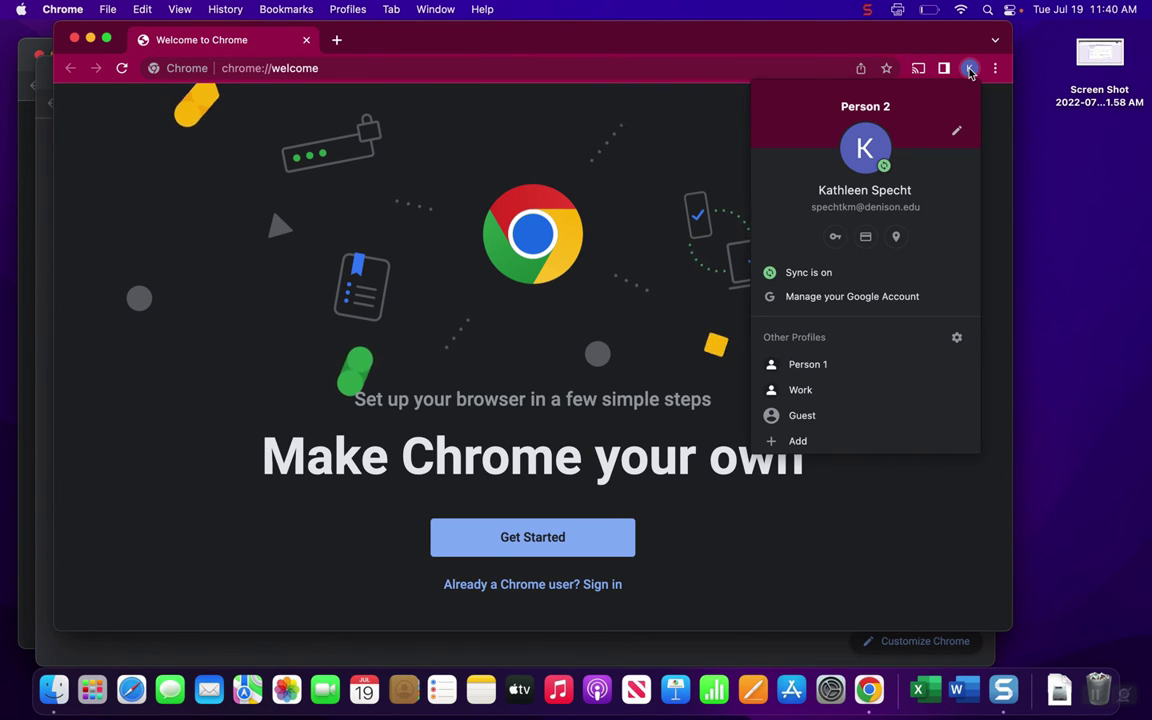
pyautogui.click(810, 278)
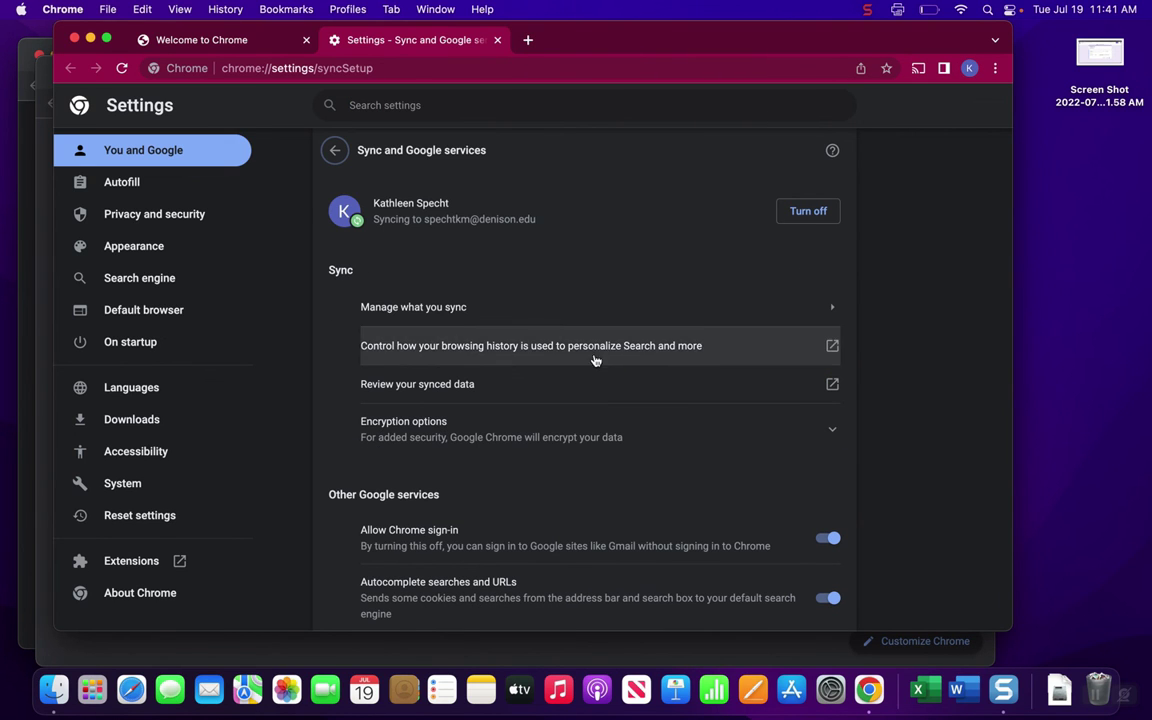
pyautogui.click(515, 308)
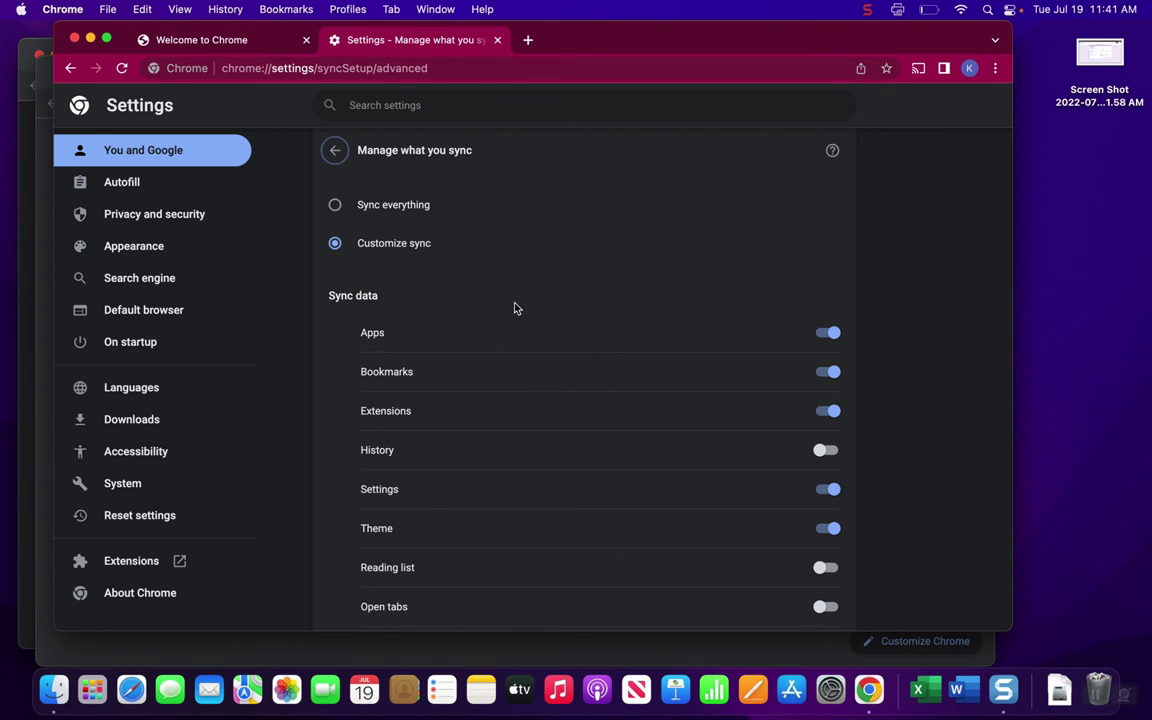
pyautogui.scroll(-3, 515, 308)
pyautogui.scroll(3, 515, 308)
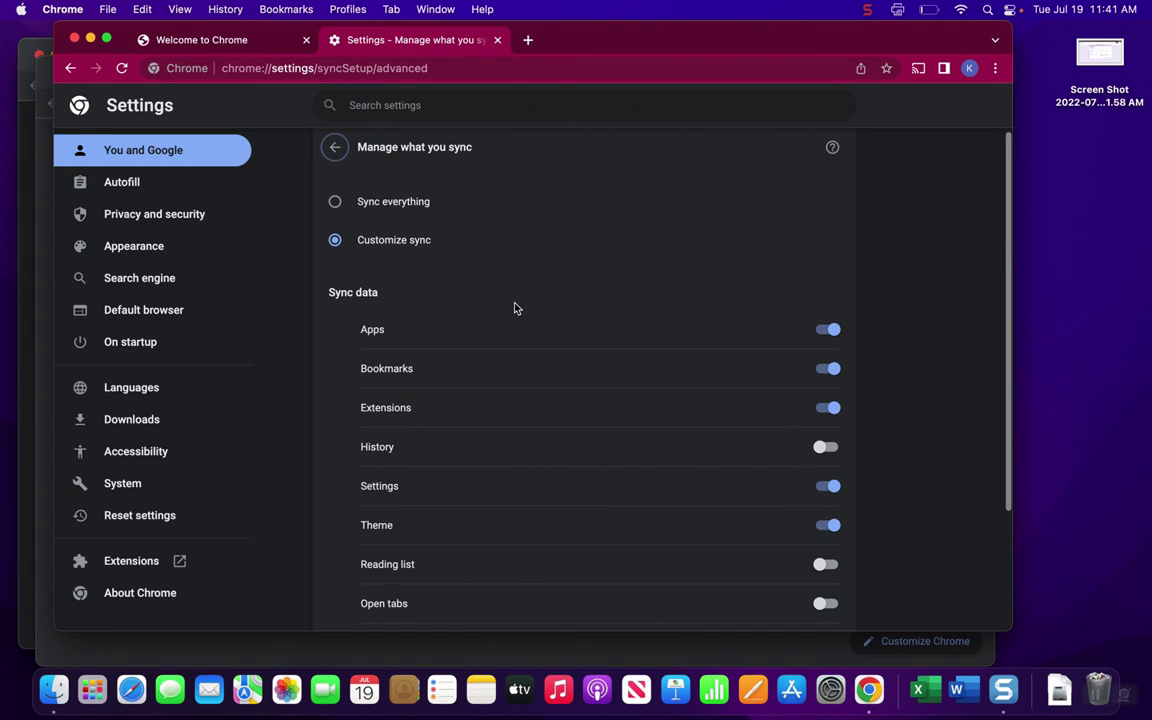